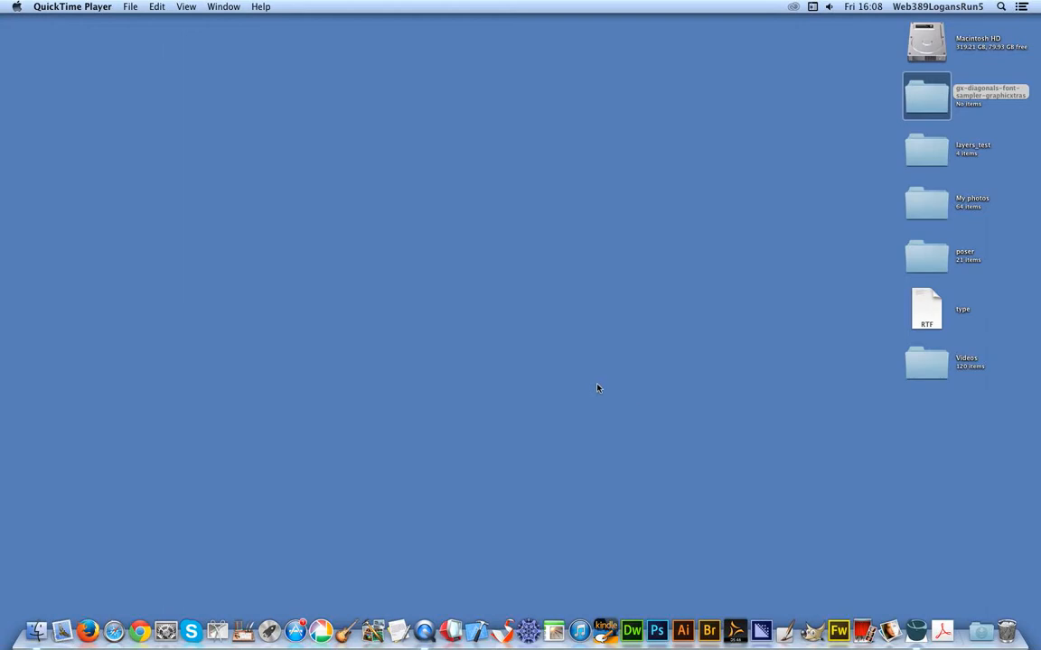
Launch Font Pestle and look through the symbol templates it offers
click(915, 631)
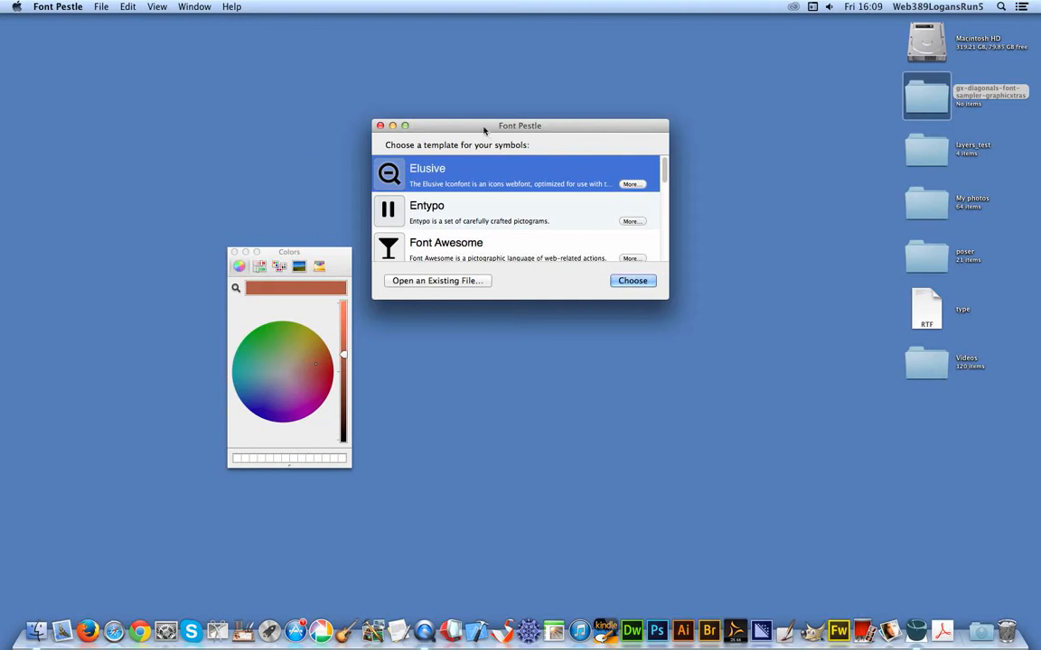
drag(484, 128, 462, 111)
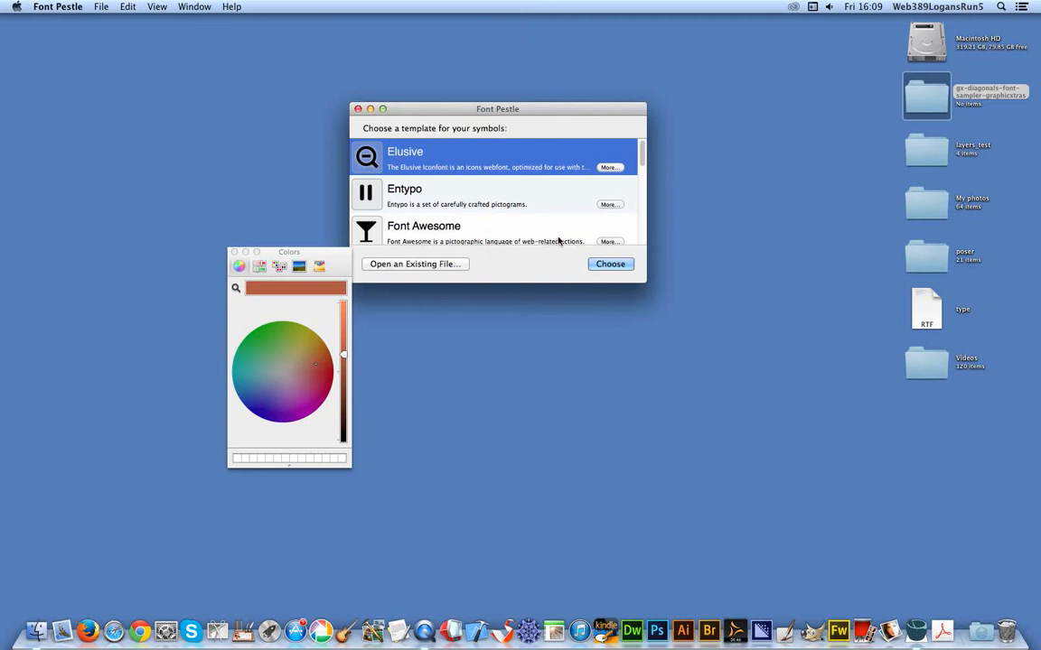
drag(637, 158, 639, 227)
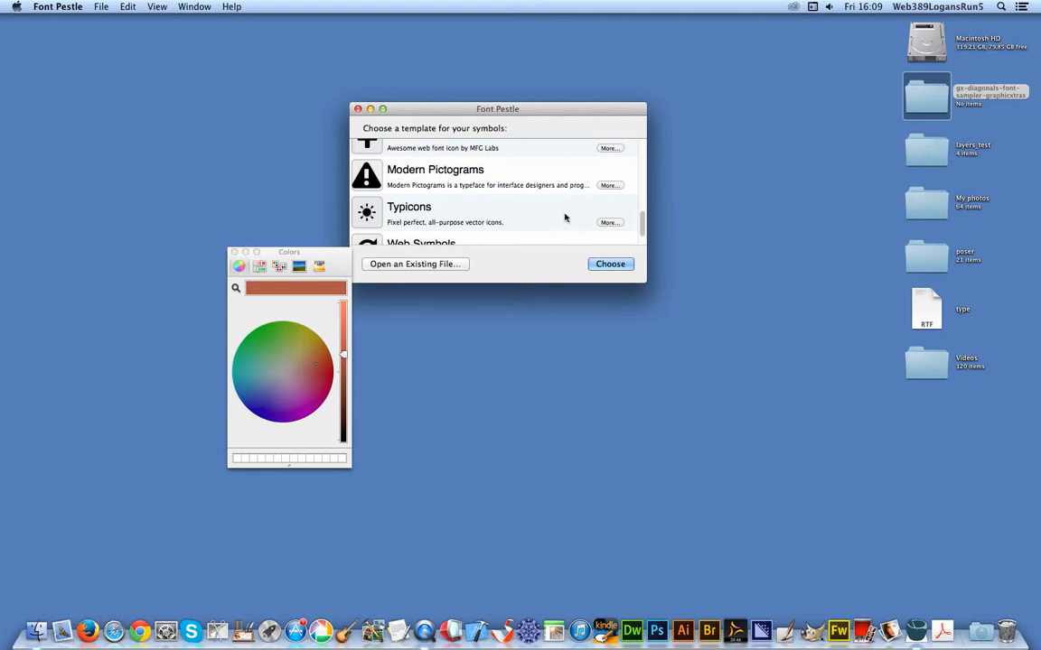
Start opening an existing file and browse from the Web home folder to my graphicxtras products > Fonts
click(401, 265)
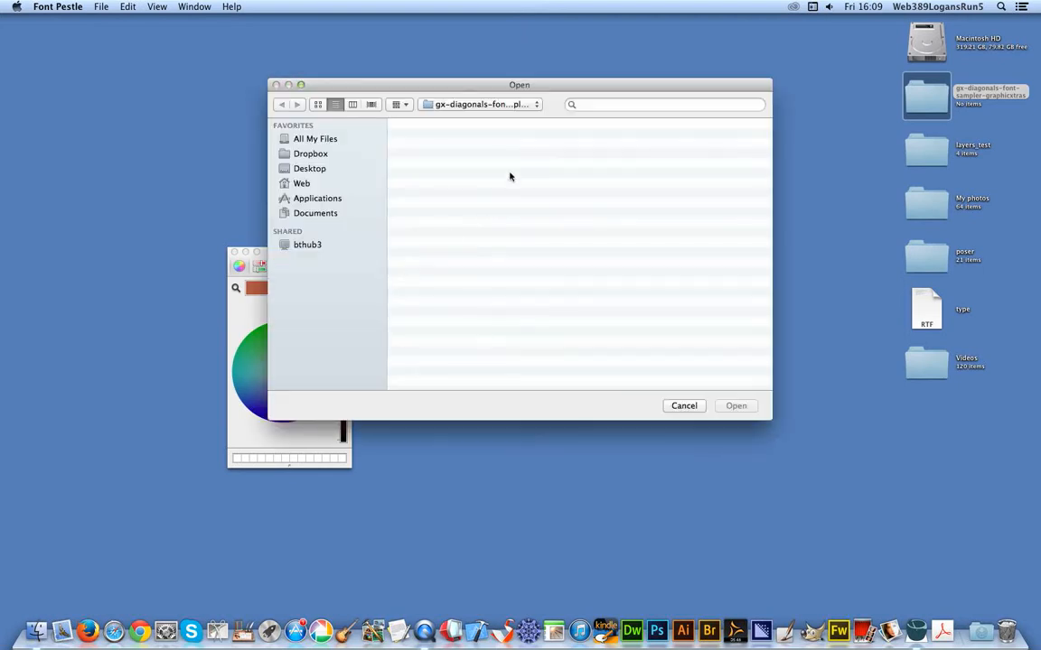
click(474, 105)
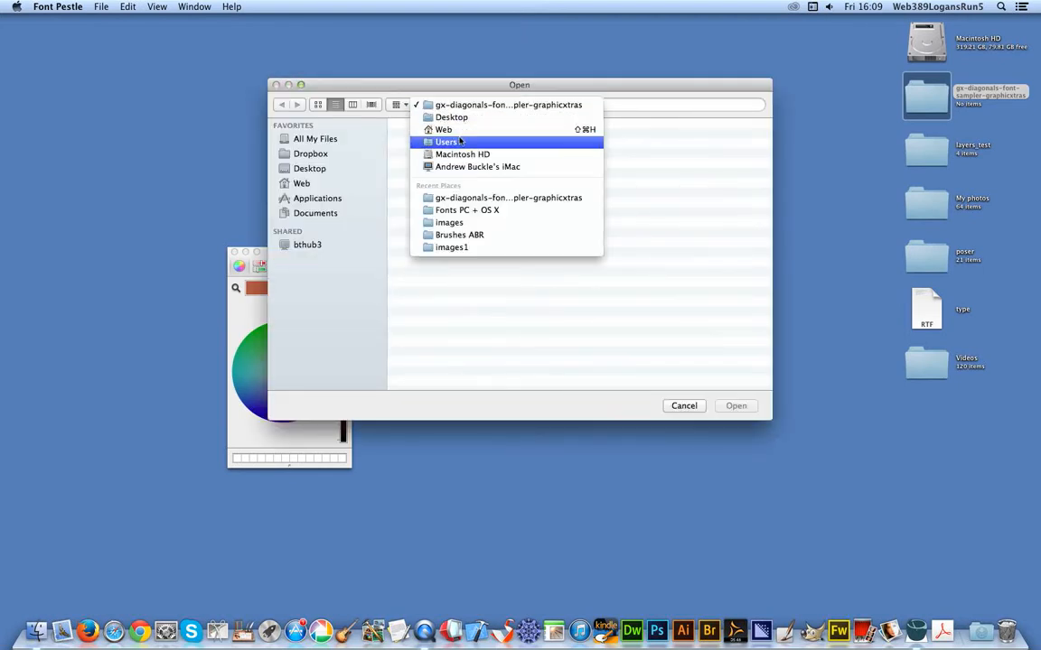
click(460, 132)
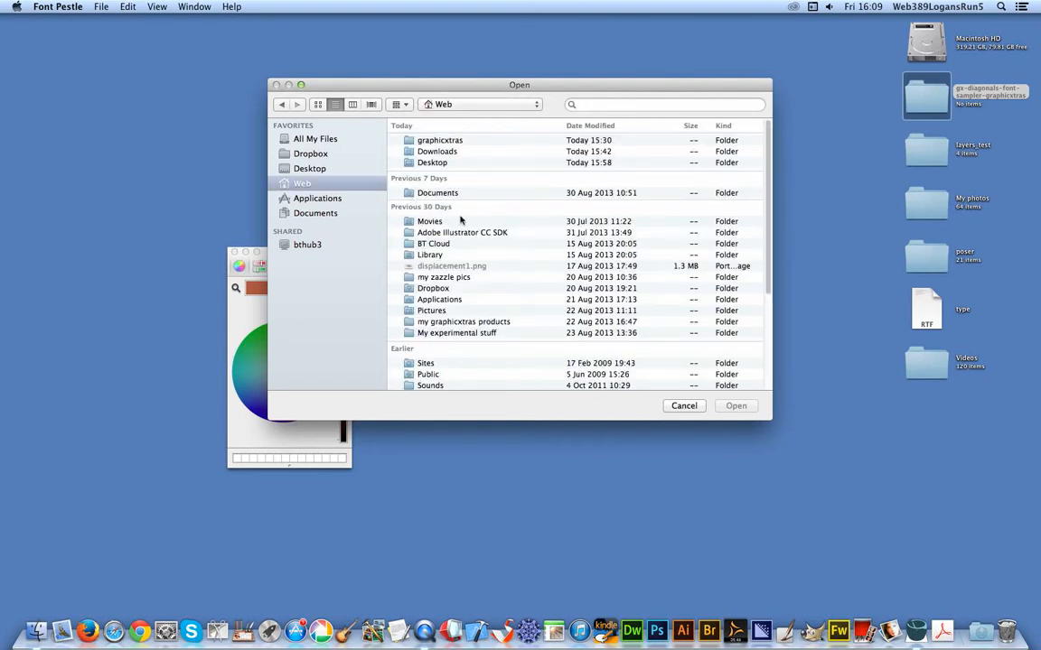
click(474, 322)
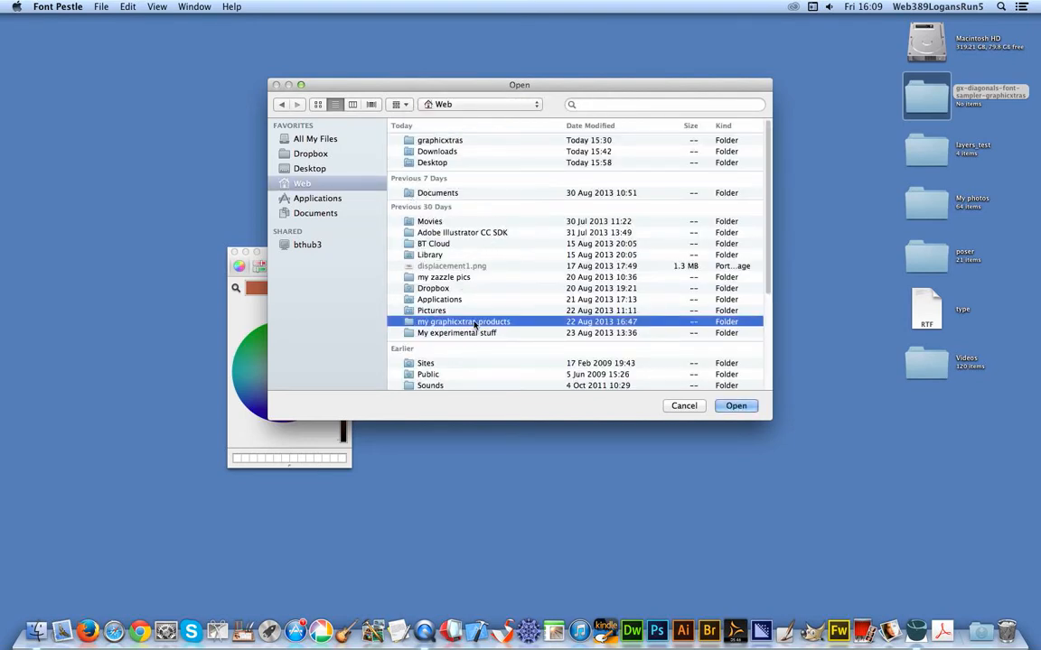
key(Return)
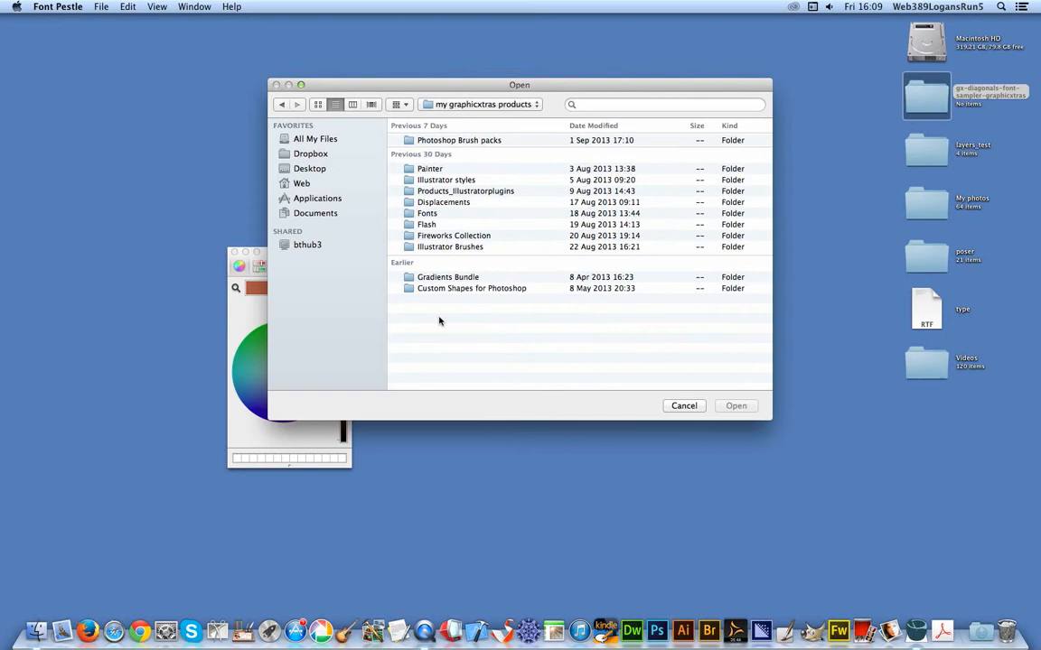
click(428, 215)
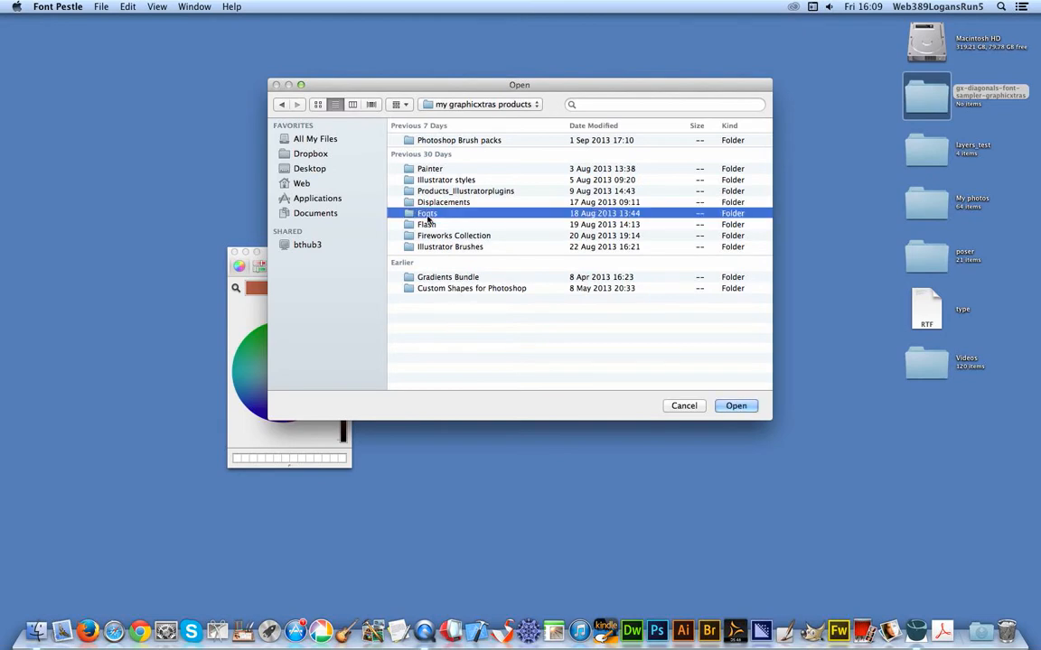
key(Return)
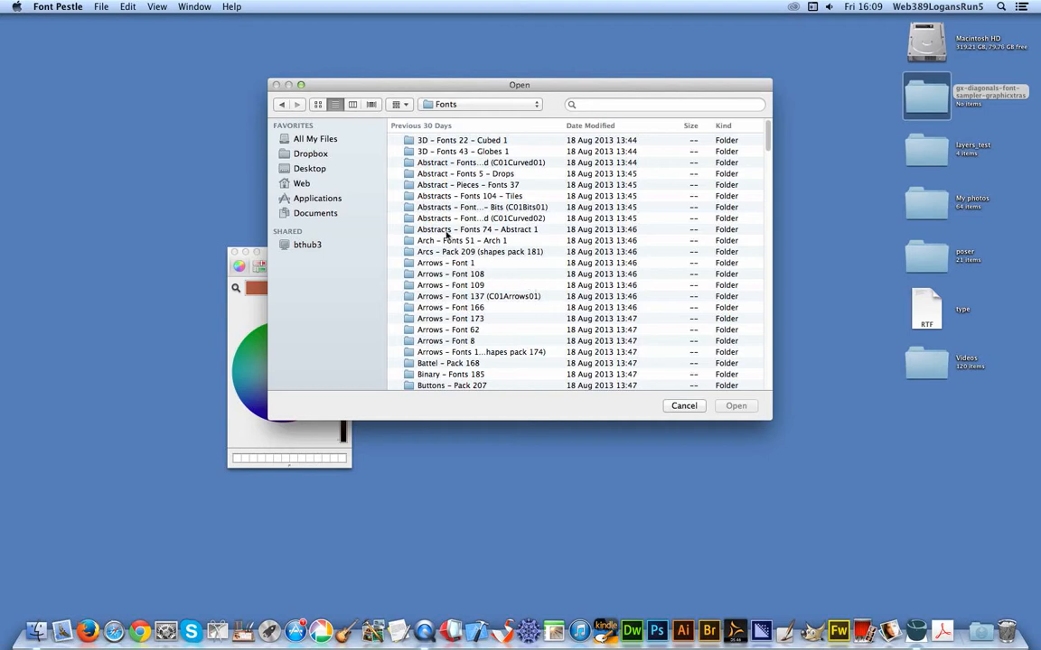
Open GX138_Bits_02.ttf from the Fonts PC + OS X folder of the Abstracts Bits (C01Bits01) font pack
click(483, 208)
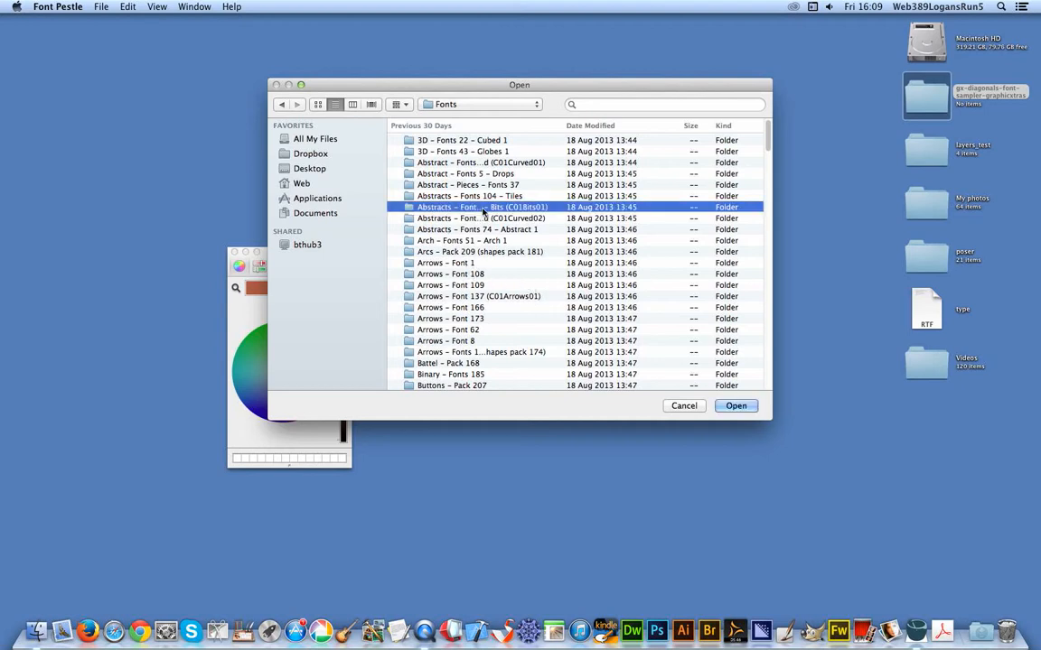
double_click(483, 209)
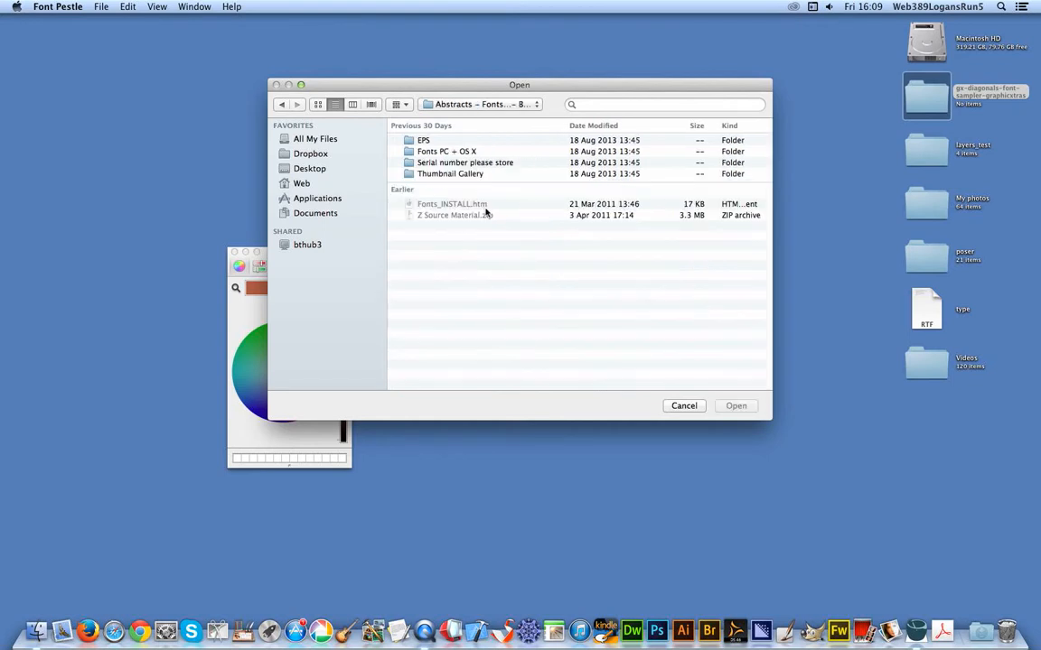
click(443, 152)
double_click(443, 152)
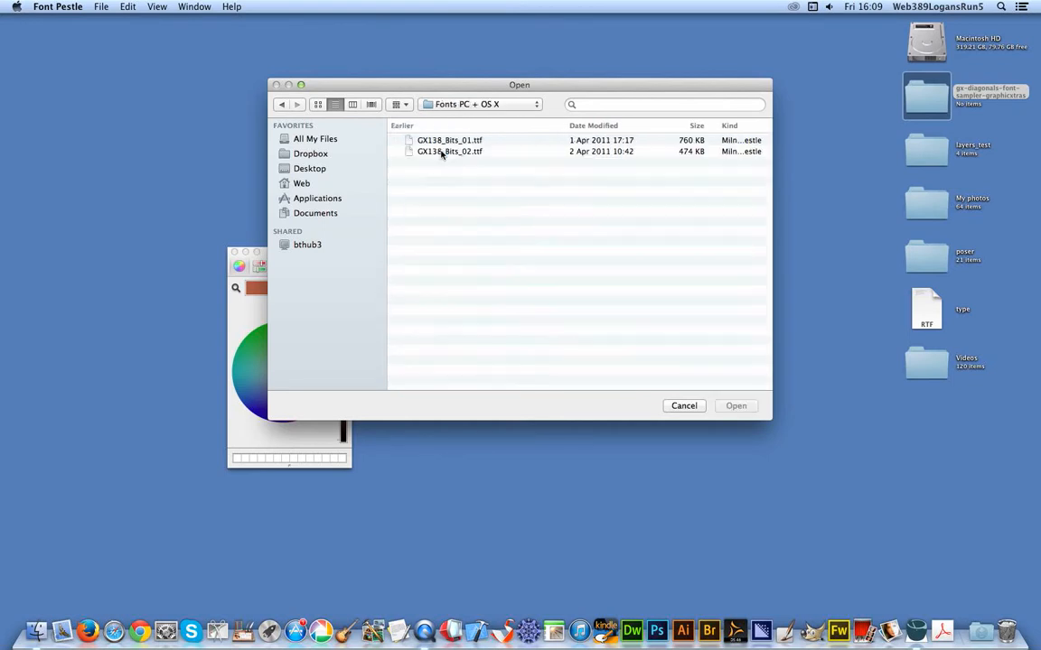
click(444, 152)
click(736, 405)
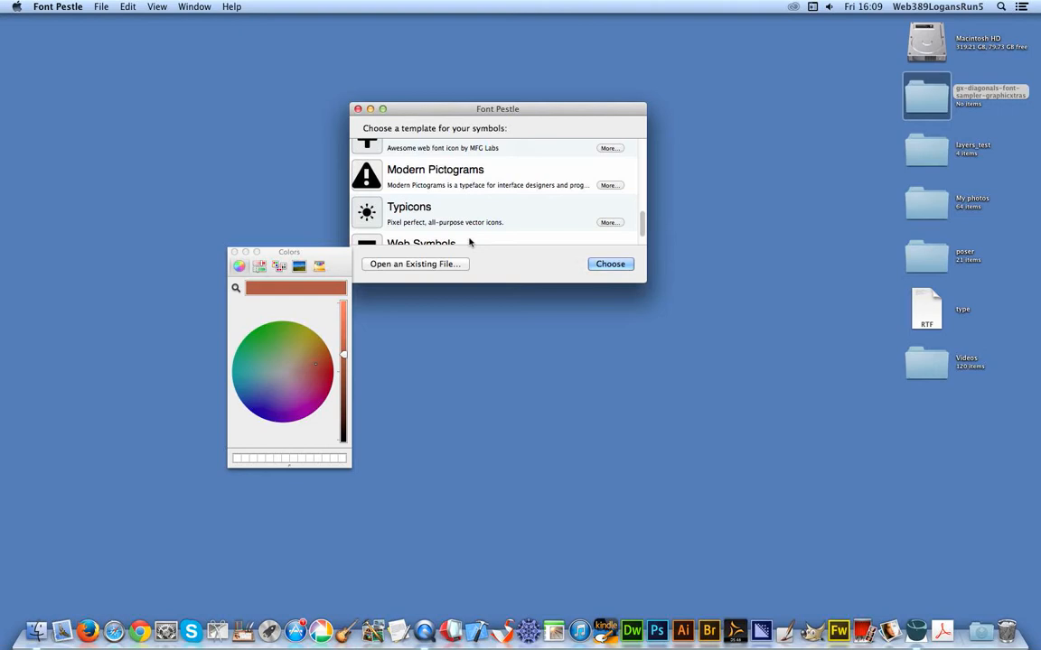
key(Return)
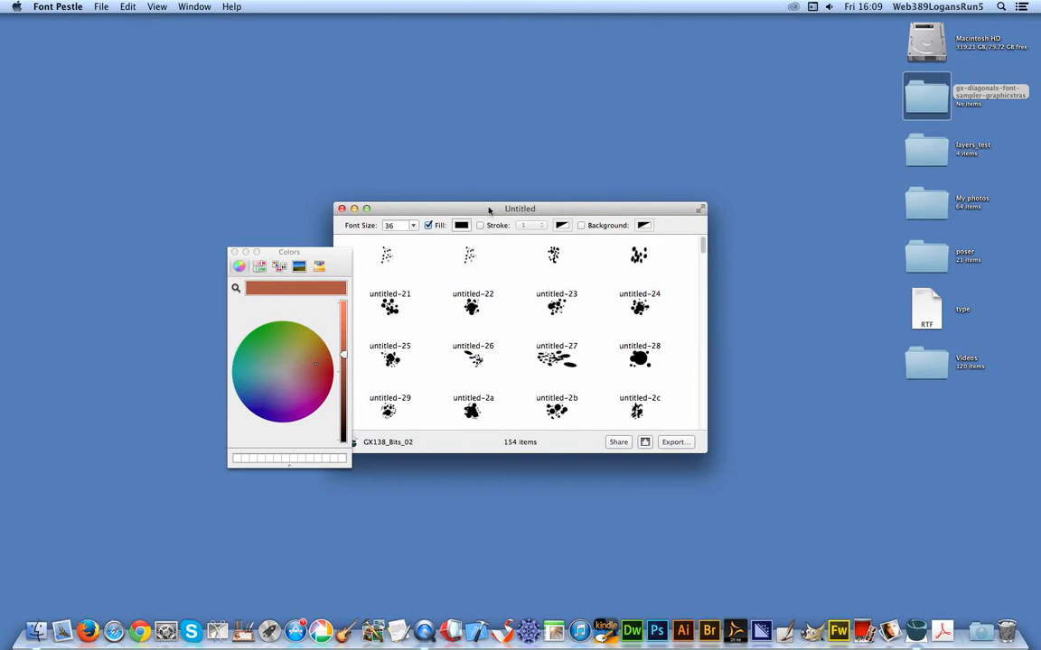
Enlarge the font's document window and move the Colors palette clear of the symbols to view the full set
drag(496, 209, 373, 71)
drag(588, 315, 841, 513)
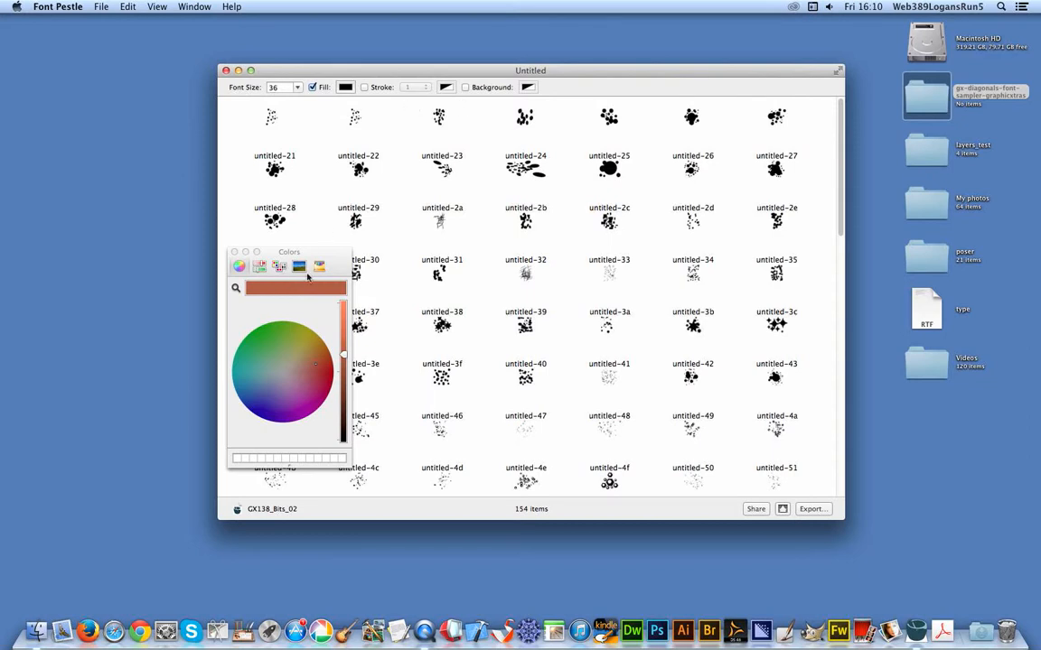
drag(299, 254, 184, 242)
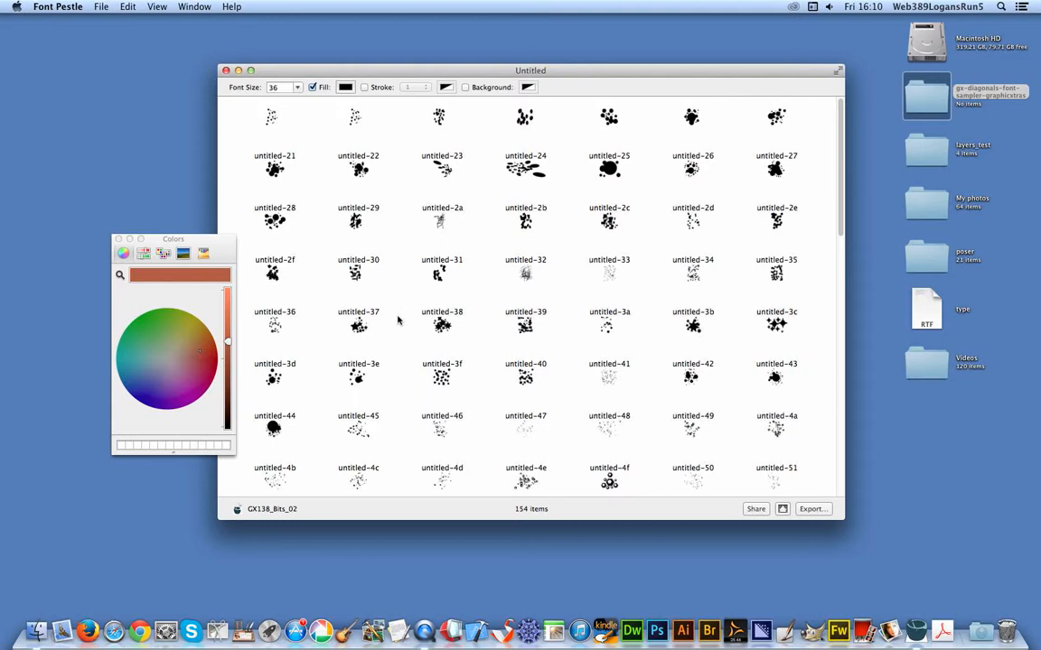
drag(305, 68, 305, 68)
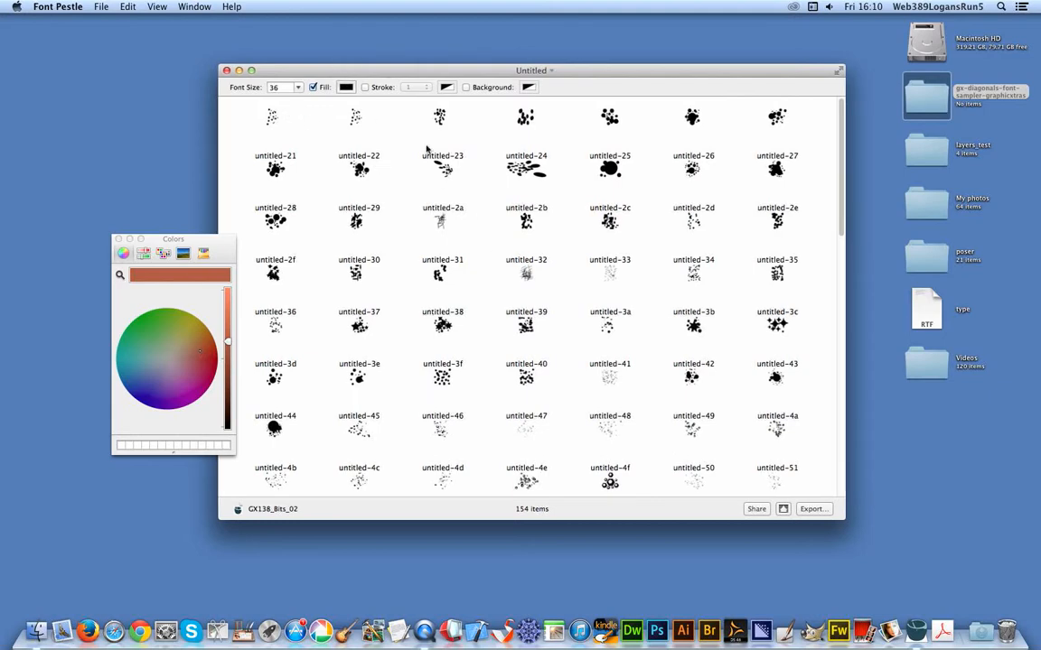
scroll(519, 358, down, 15)
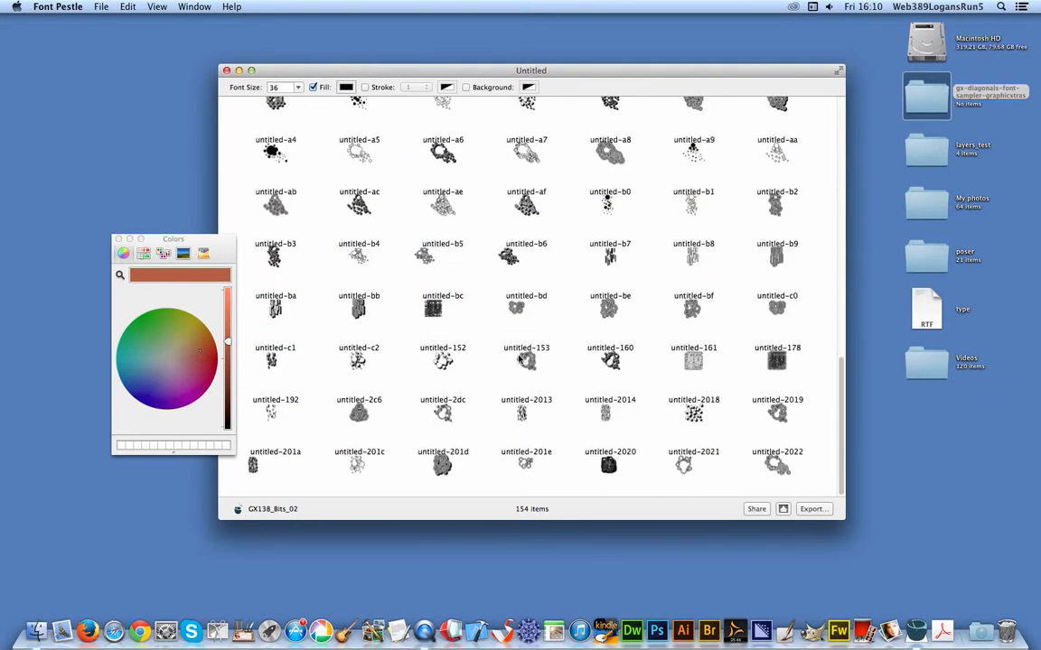
Set the font size of the symbols to 64
click(297, 87)
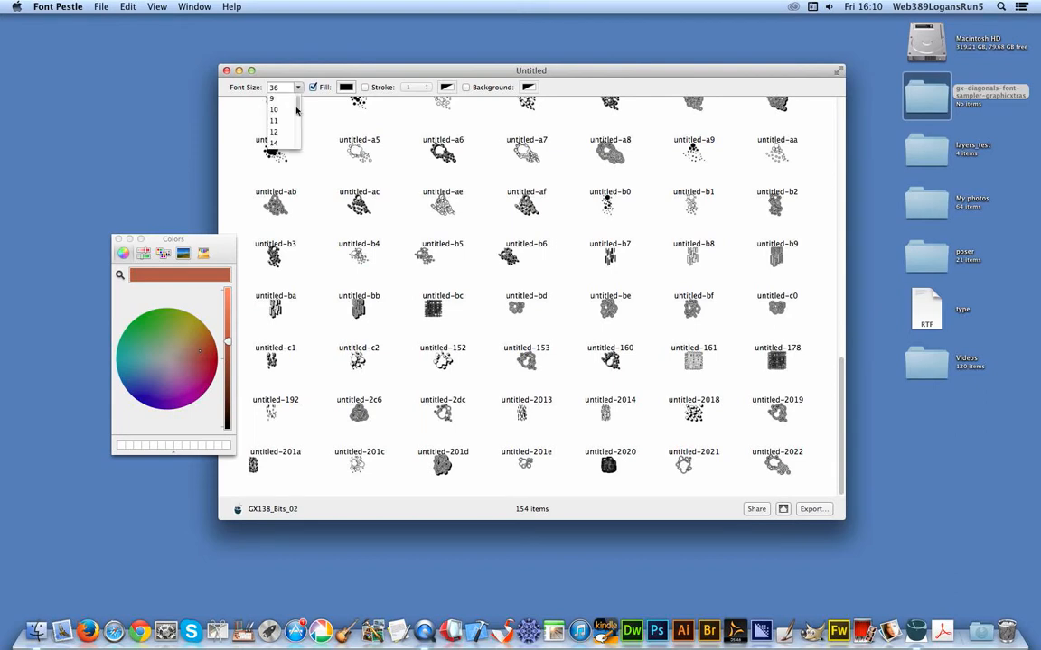
key(Escape)
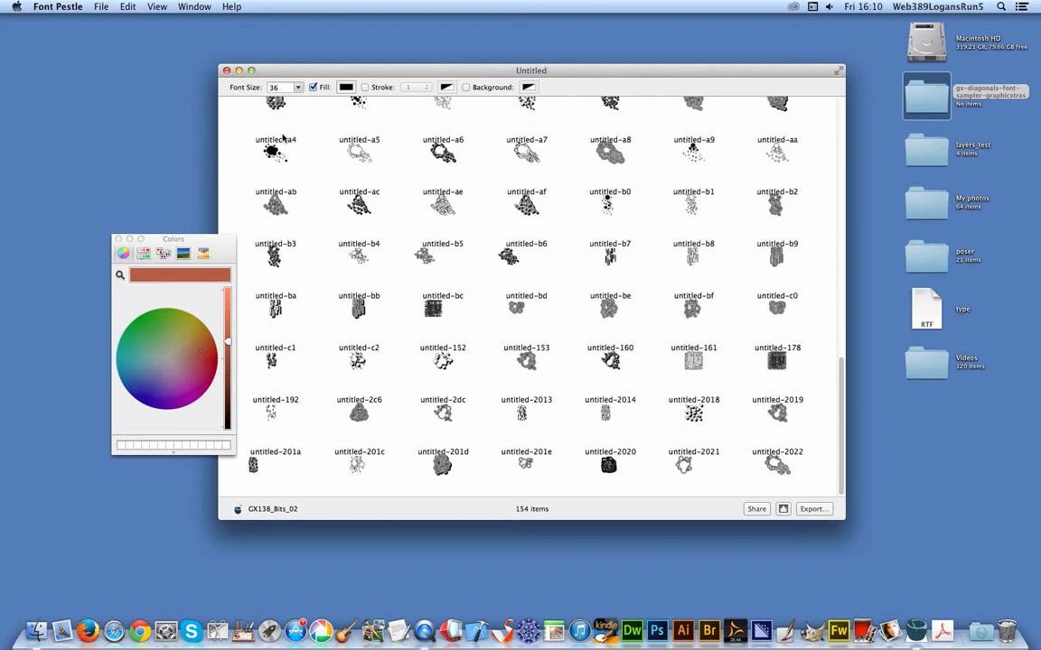
text(64)
key(Return)
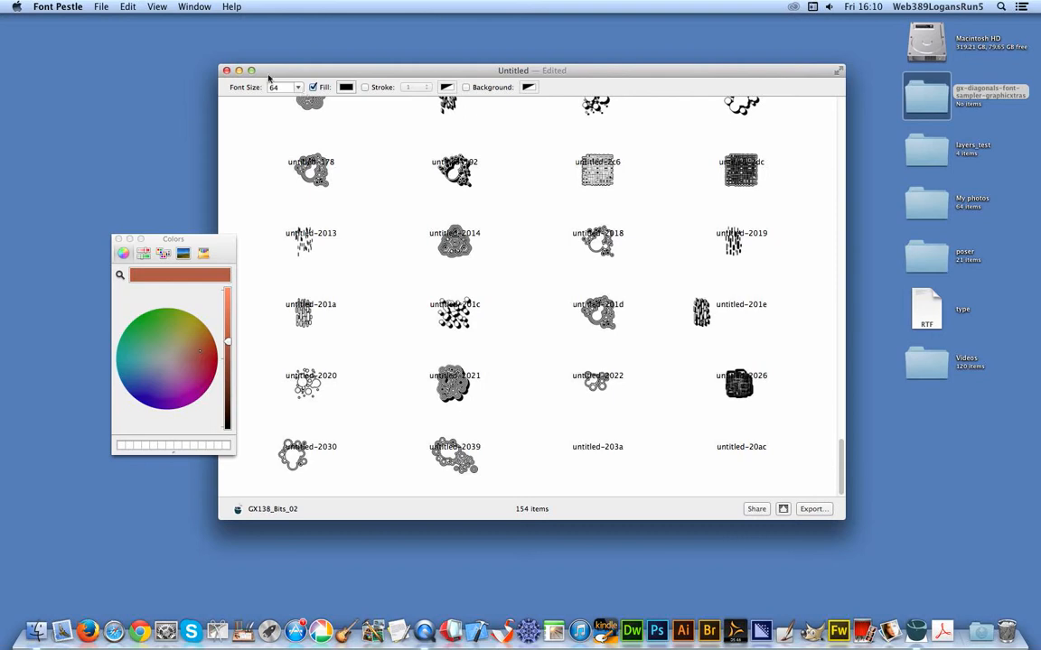
Start exporting the symbols with the preselected font, licence, CSS, SASS, name table, PDF and PNG files
drag(293, 65, 272, 48)
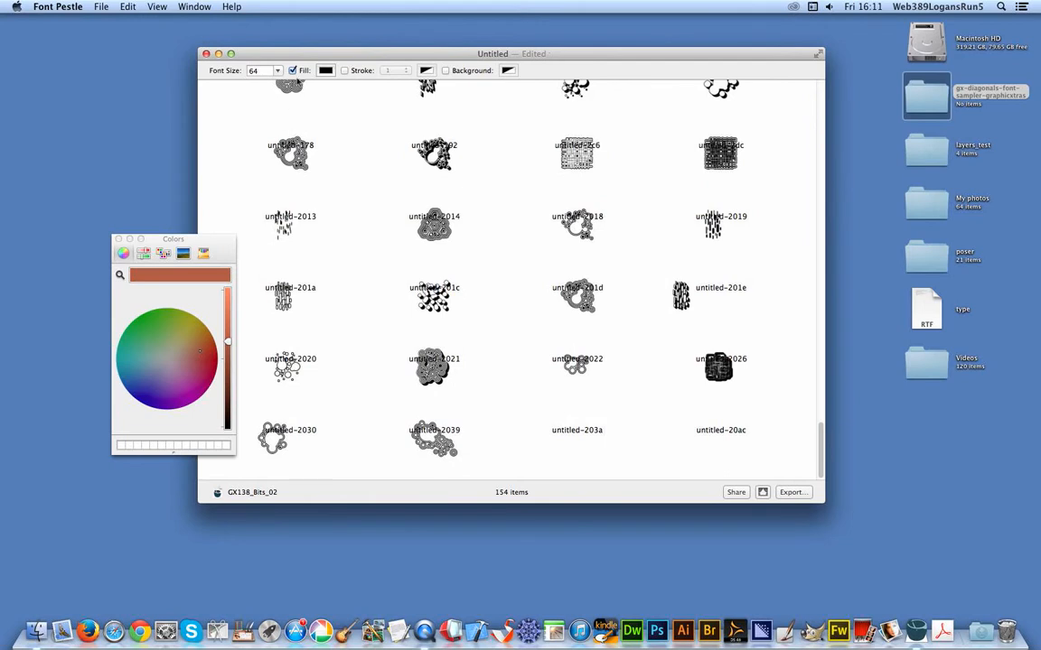
click(99, 7)
click(93, 134)
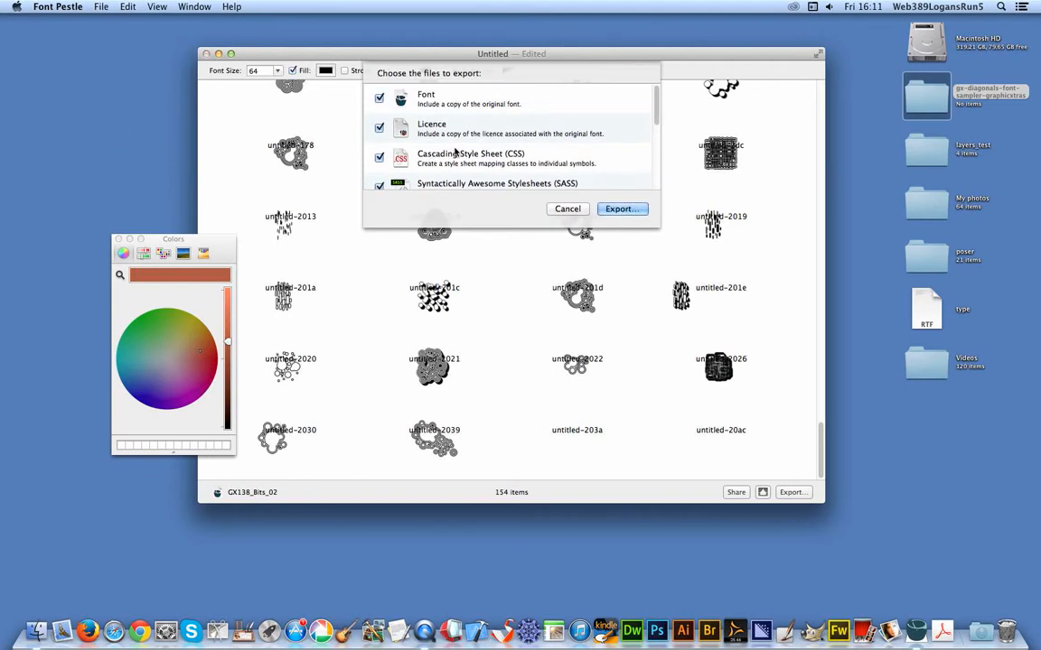
drag(659, 227, 658, 346)
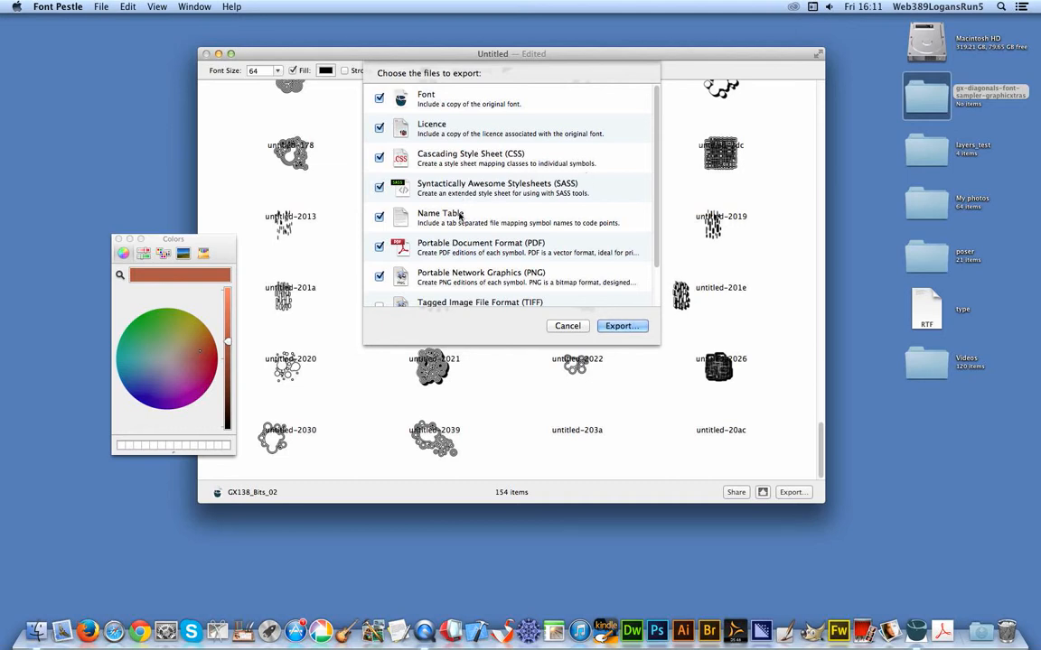
scroll(499, 256, down, 3)
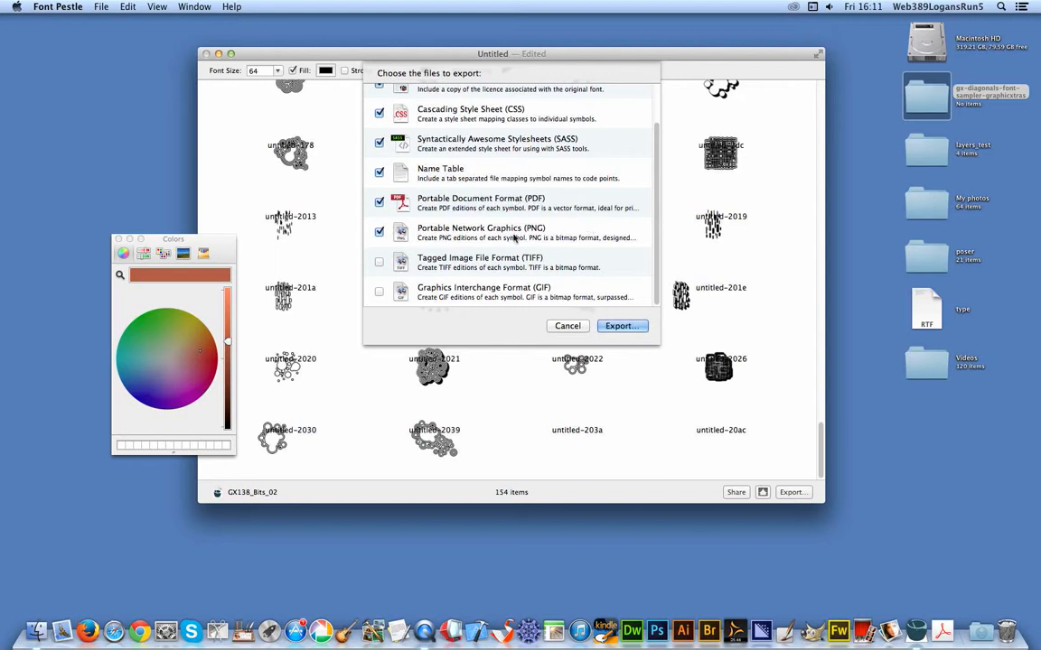
click(634, 327)
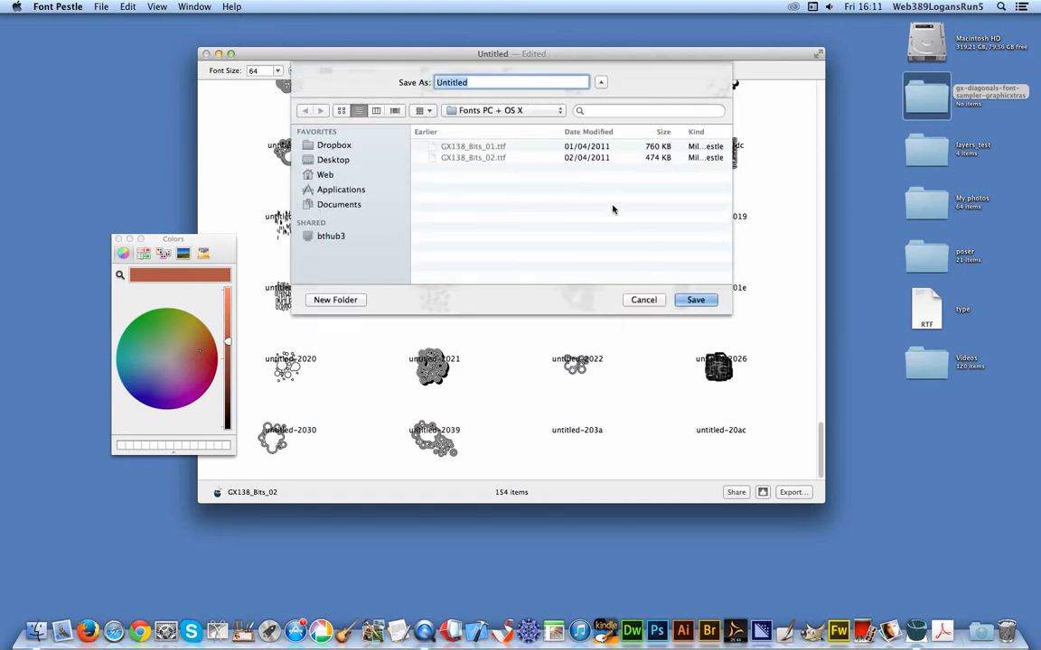
Save the export as Untitled in the gx-diagonals-font-sampler-graphicxtras folder on the Desktop
click(511, 110)
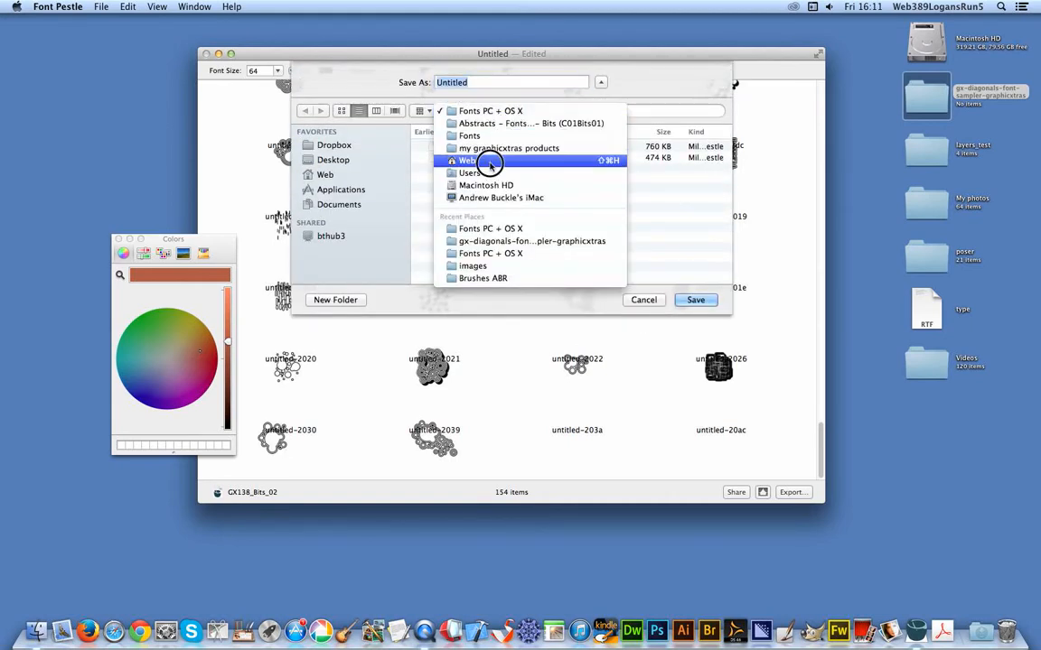
click(359, 154)
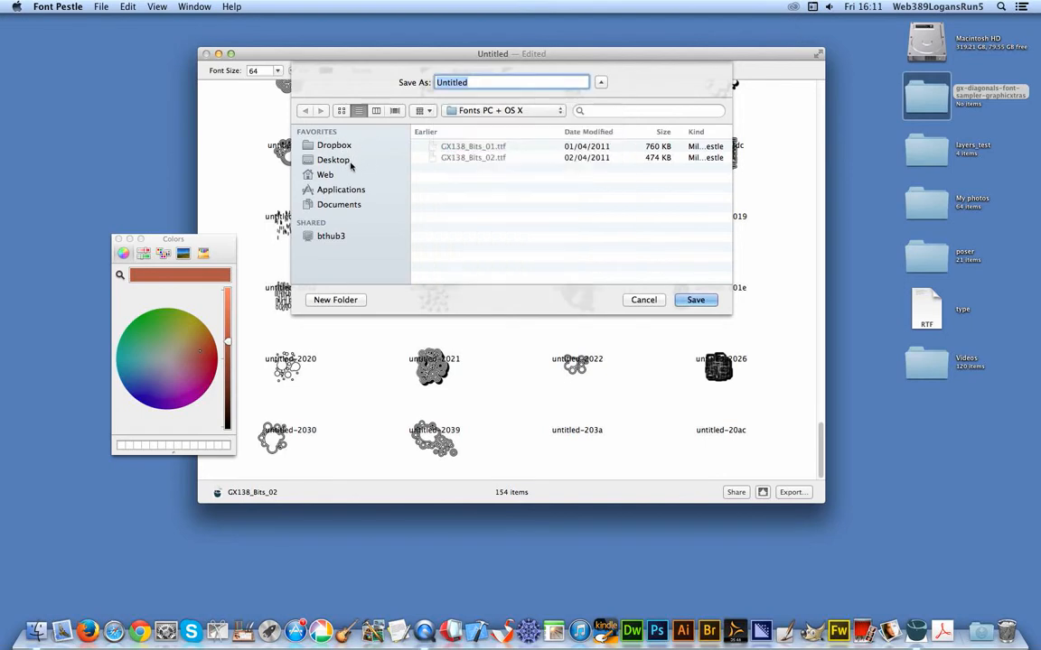
click(358, 161)
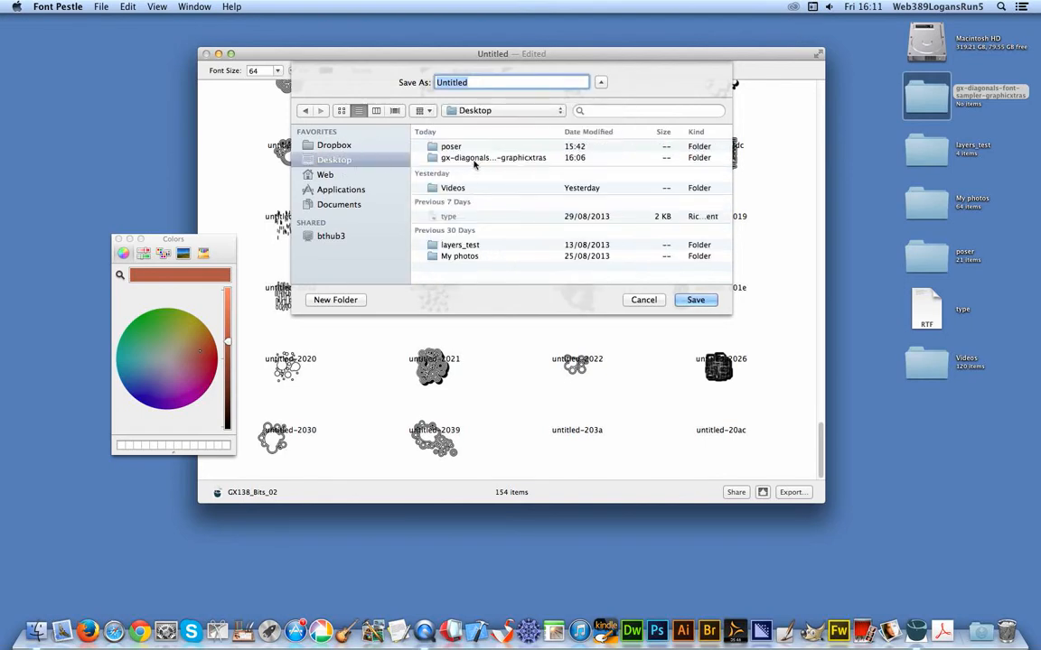
click(475, 160)
double_click(475, 158)
click(695, 299)
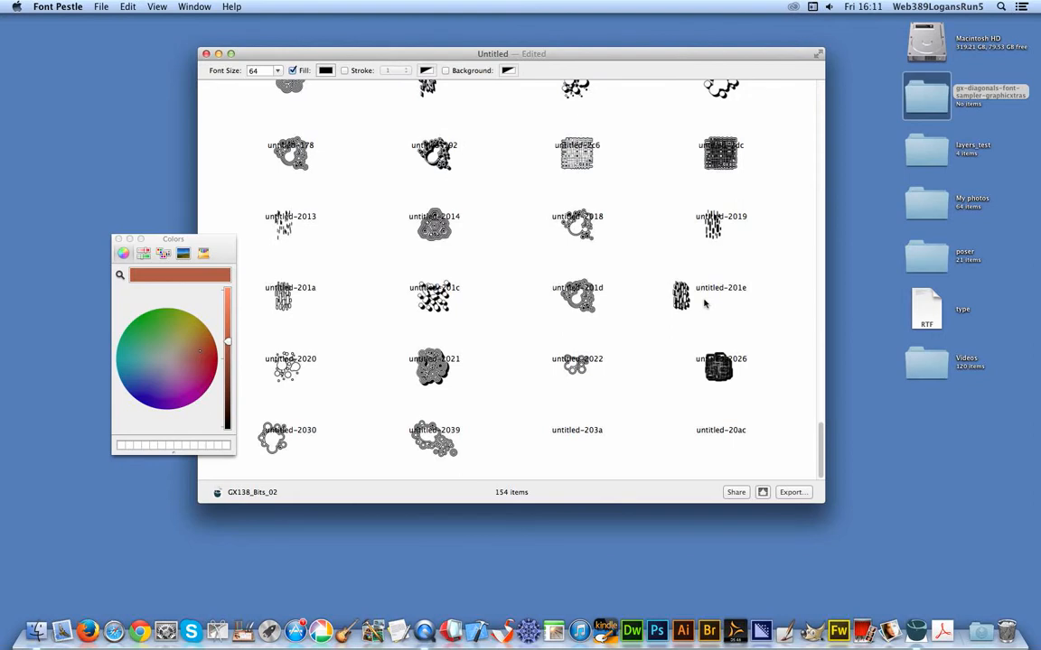
Examine the exported Untitled folder in Finder, including its PDF and PNG subfolders, and preview untitled-2c.png
click(926, 102)
double_click(926, 102)
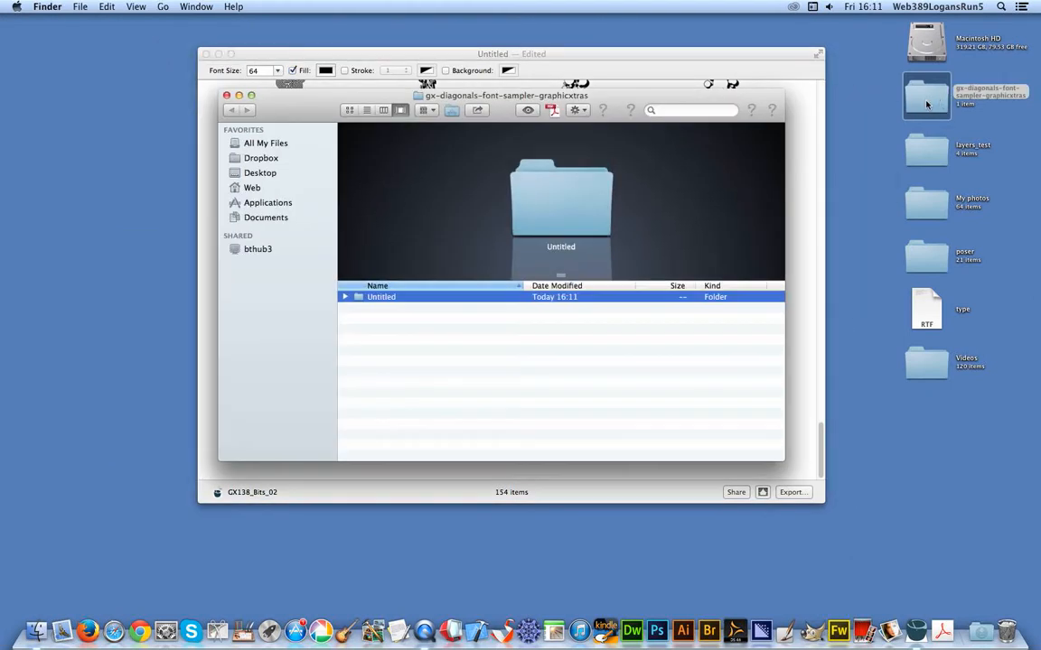
click(345, 297)
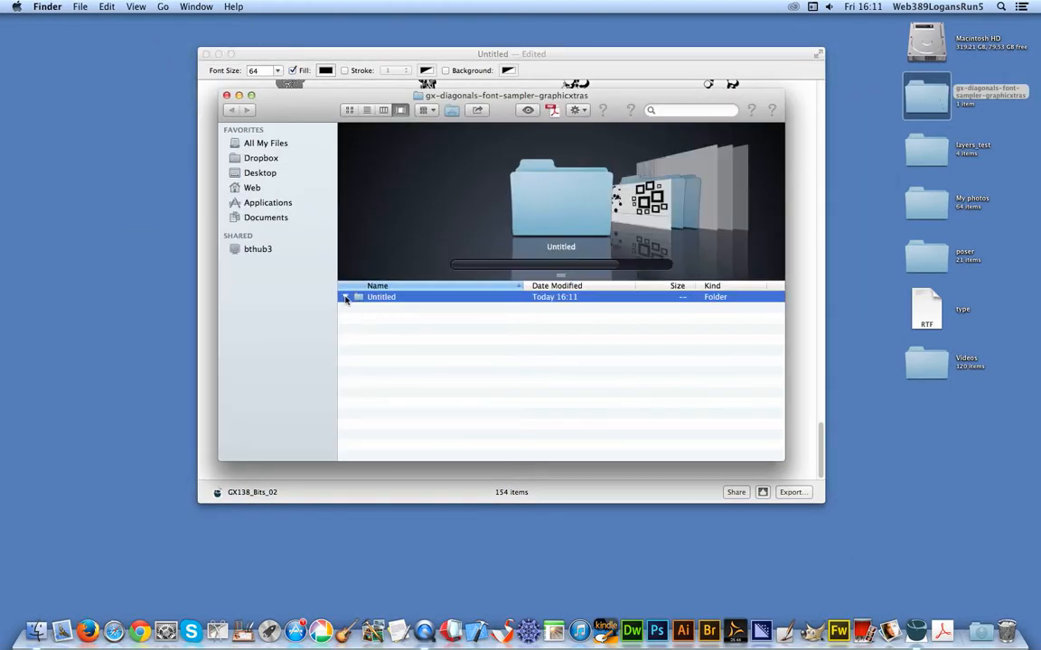
click(359, 321)
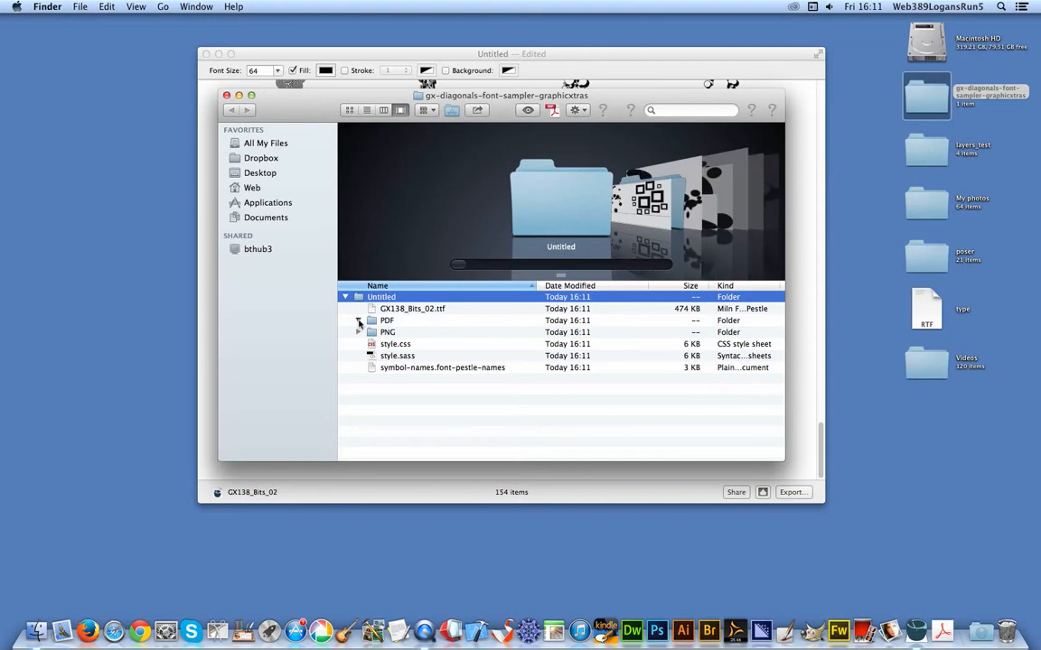
click(358, 320)
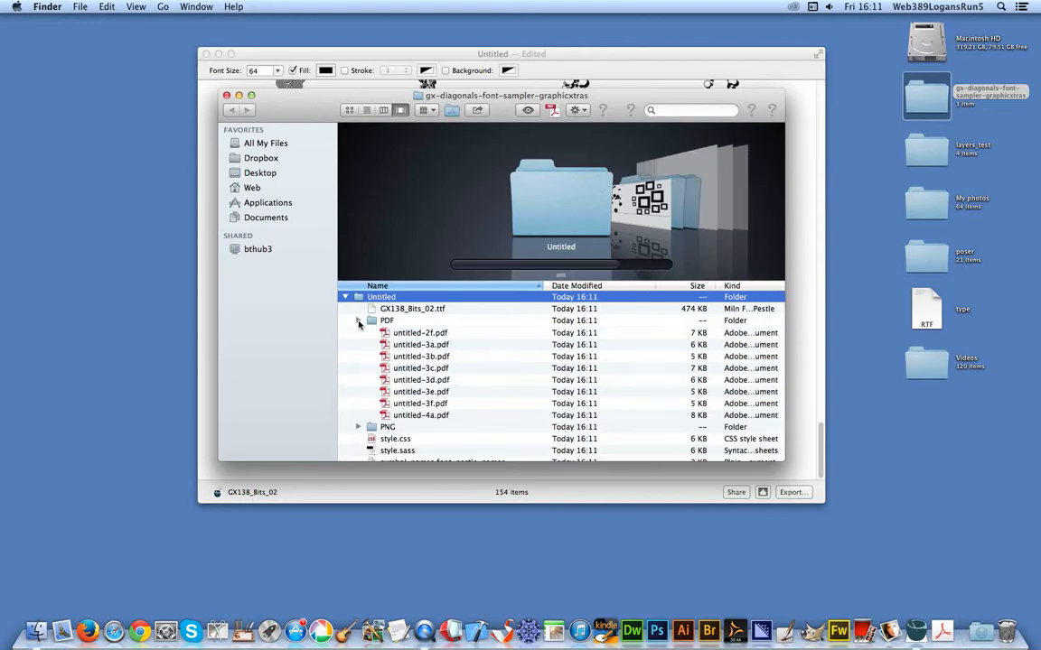
click(359, 332)
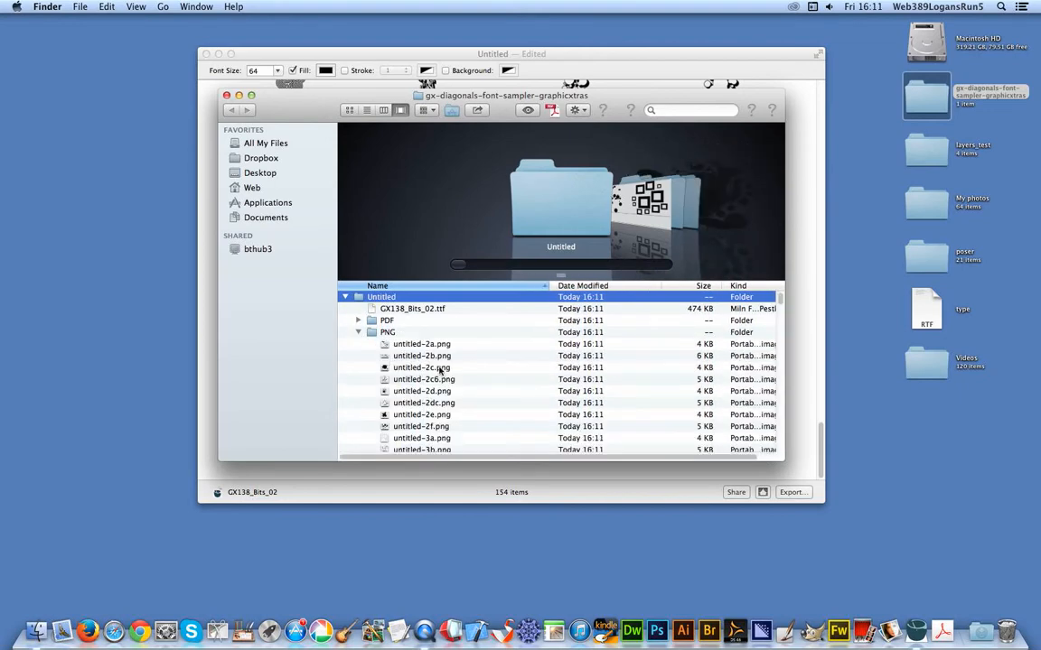
click(439, 368)
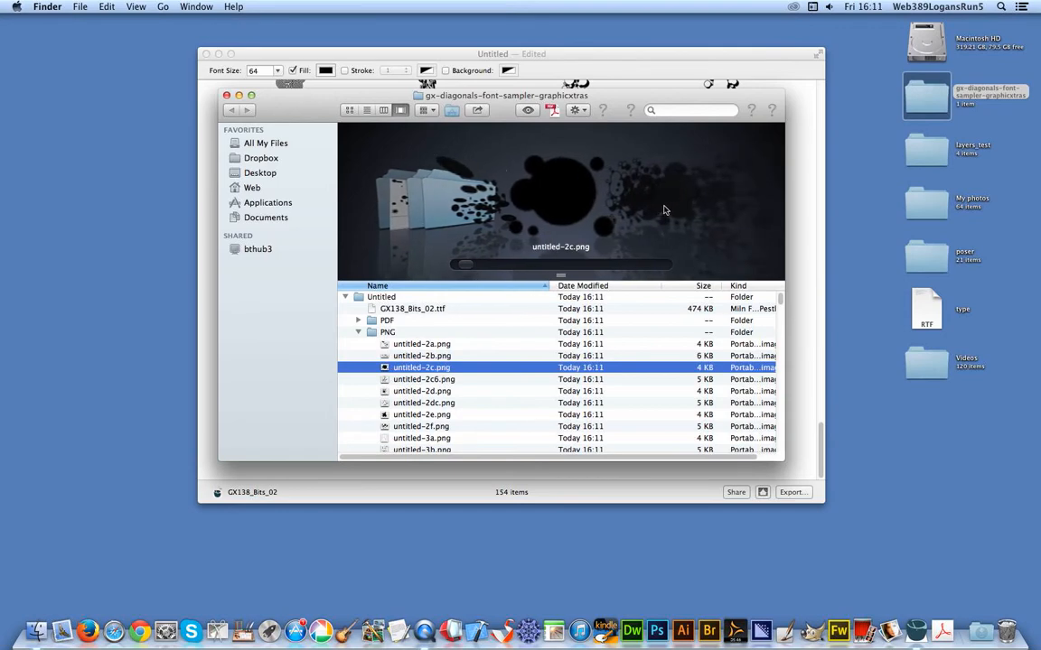
click(361, 333)
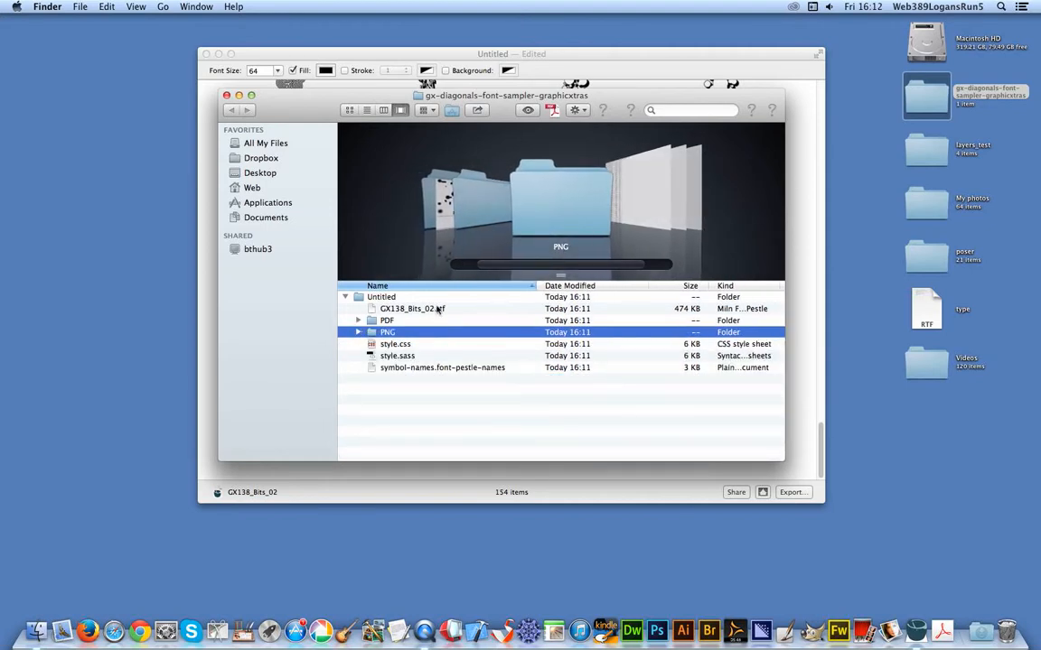